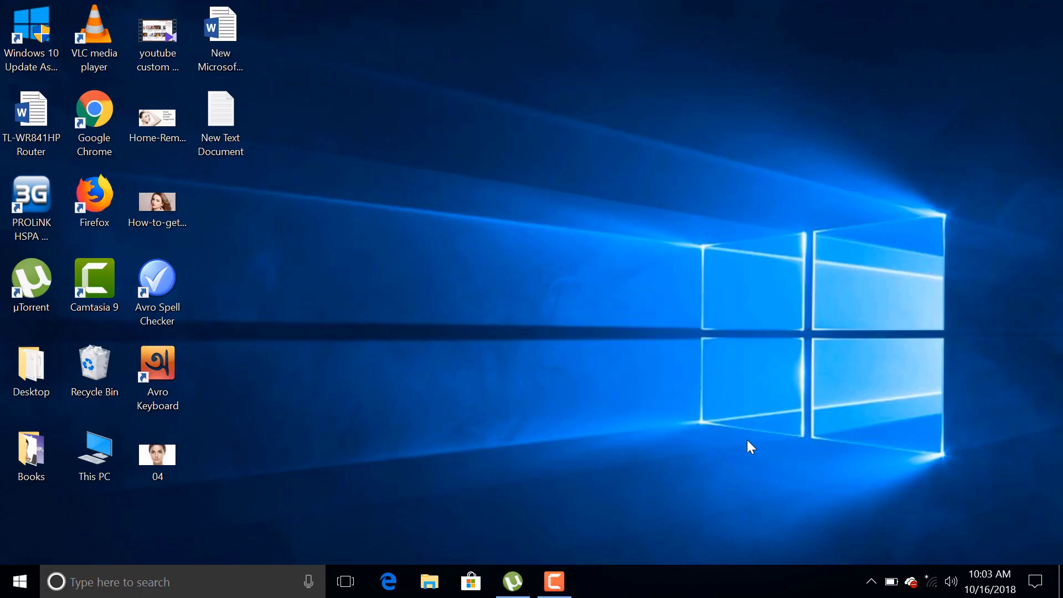
Step: Join the TP-LINK_70F2 Wi-Fi network, set to connect automatically, using its security key
click(931, 581)
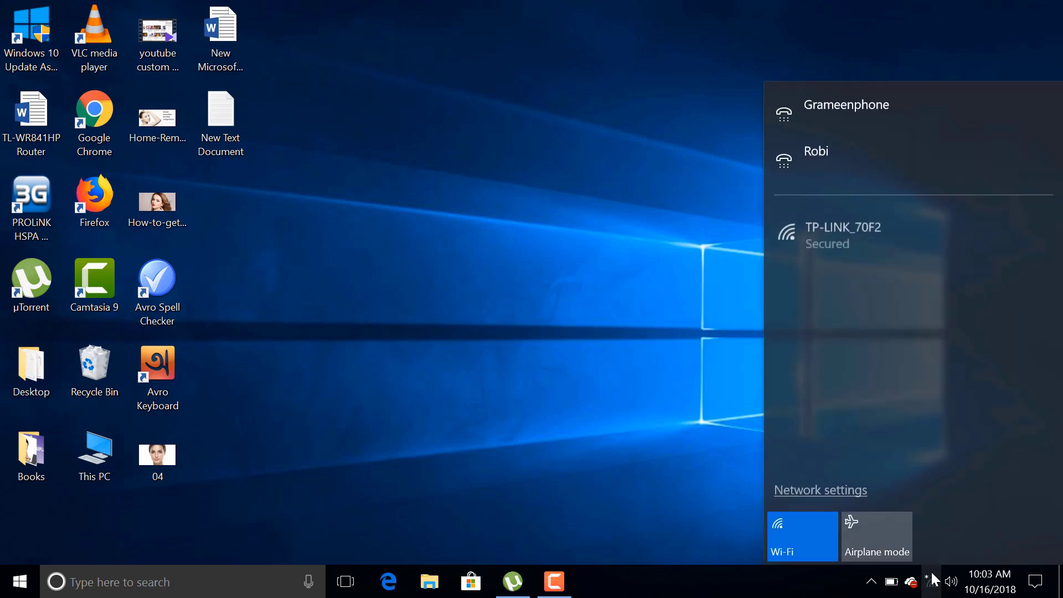
click(843, 235)
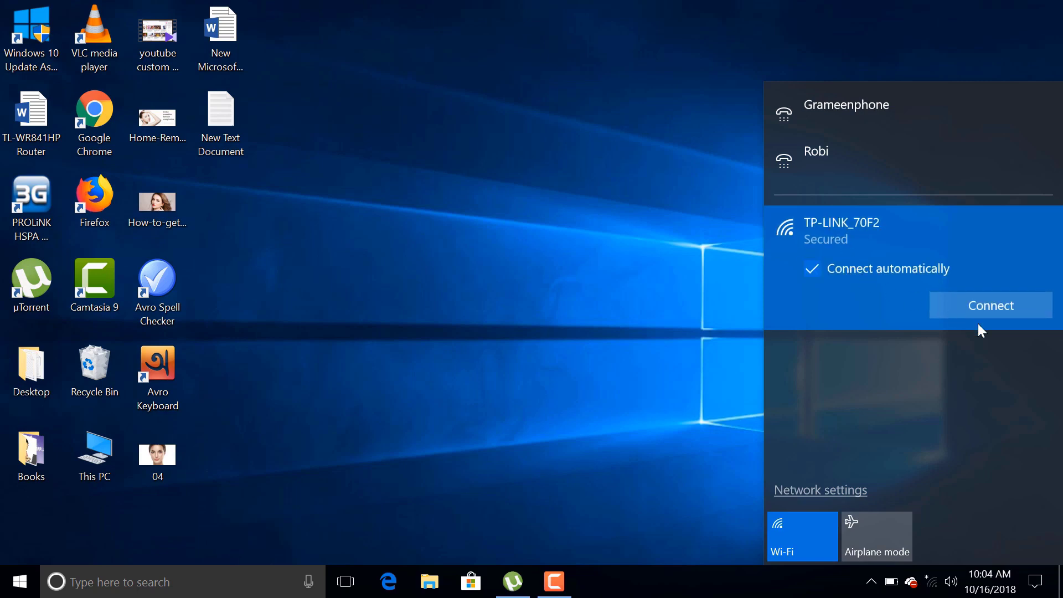
click(812, 270)
click(964, 305)
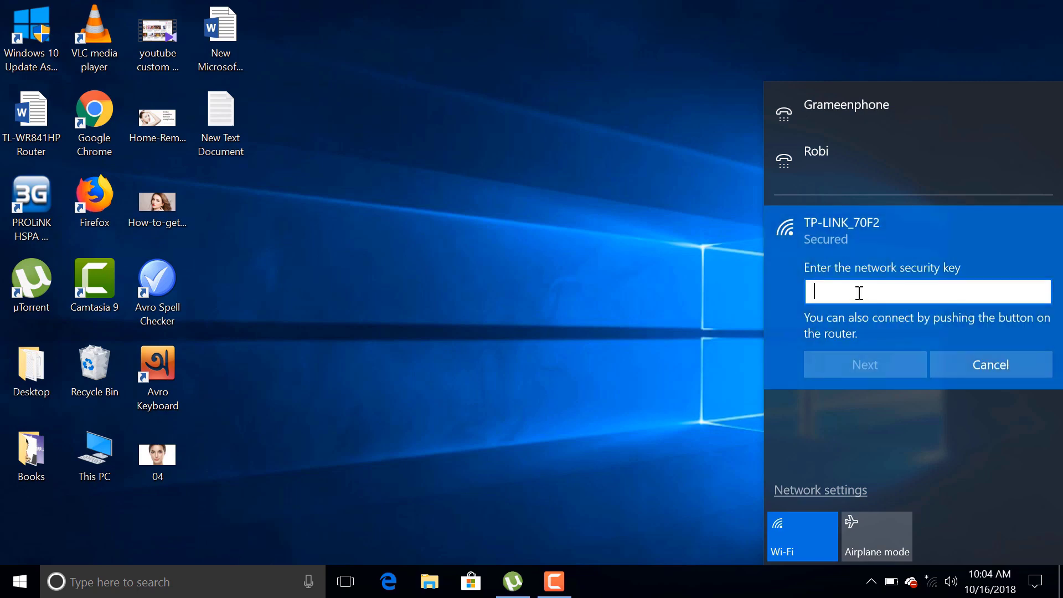
text(•)
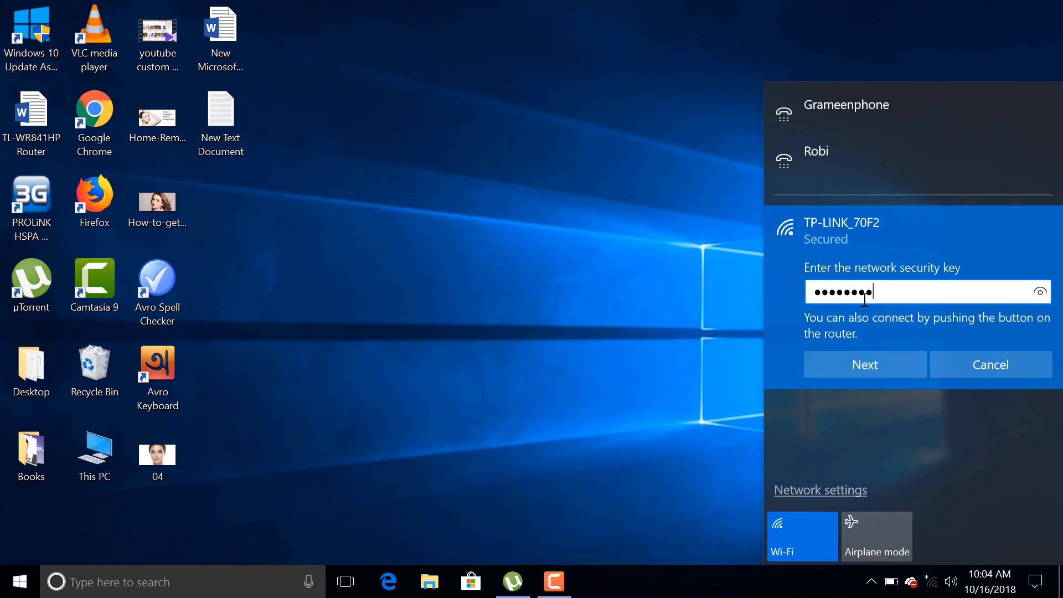
click(865, 362)
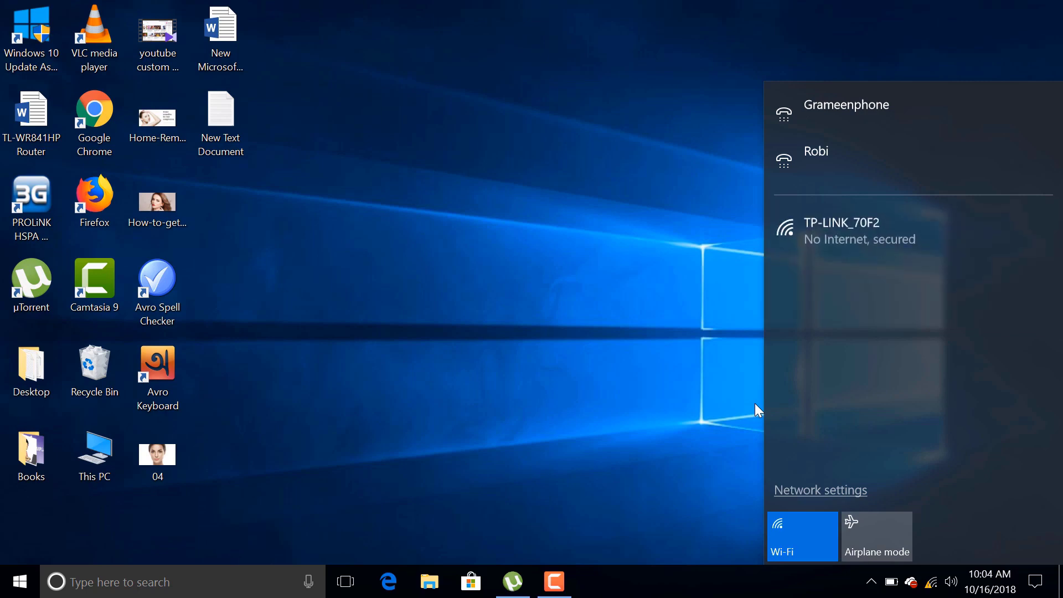
click(542, 238)
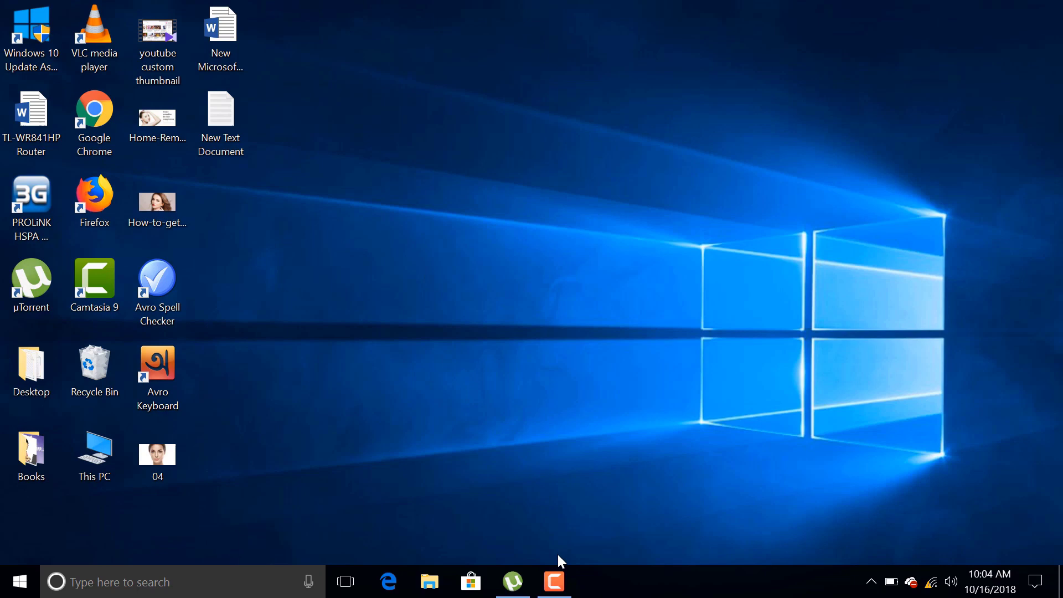
Step: Refresh the desktop and launch Google Chrome
right_click(432, 165)
click(451, 208)
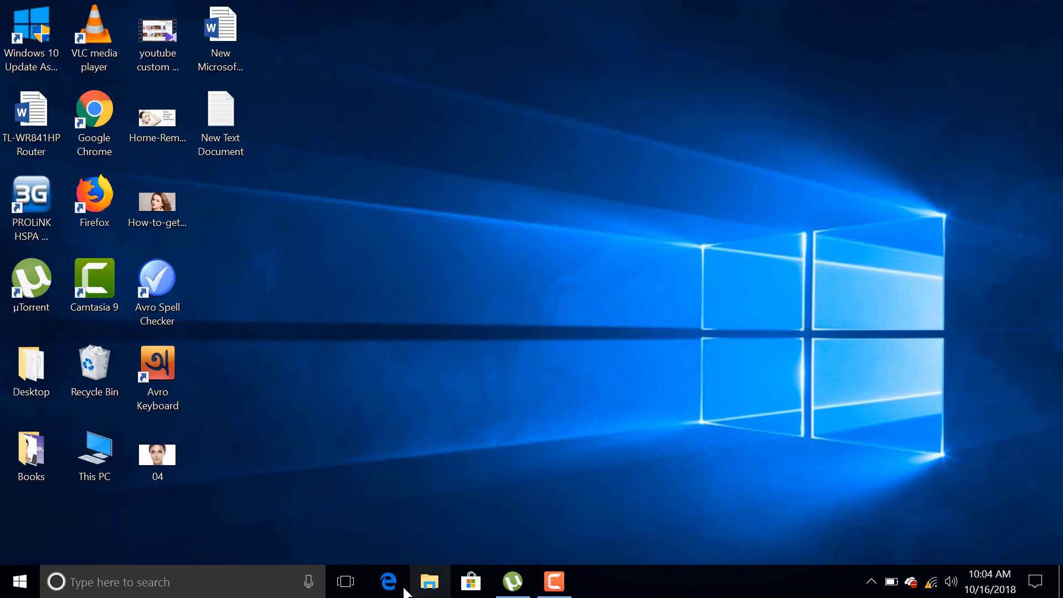
double_click(94, 113)
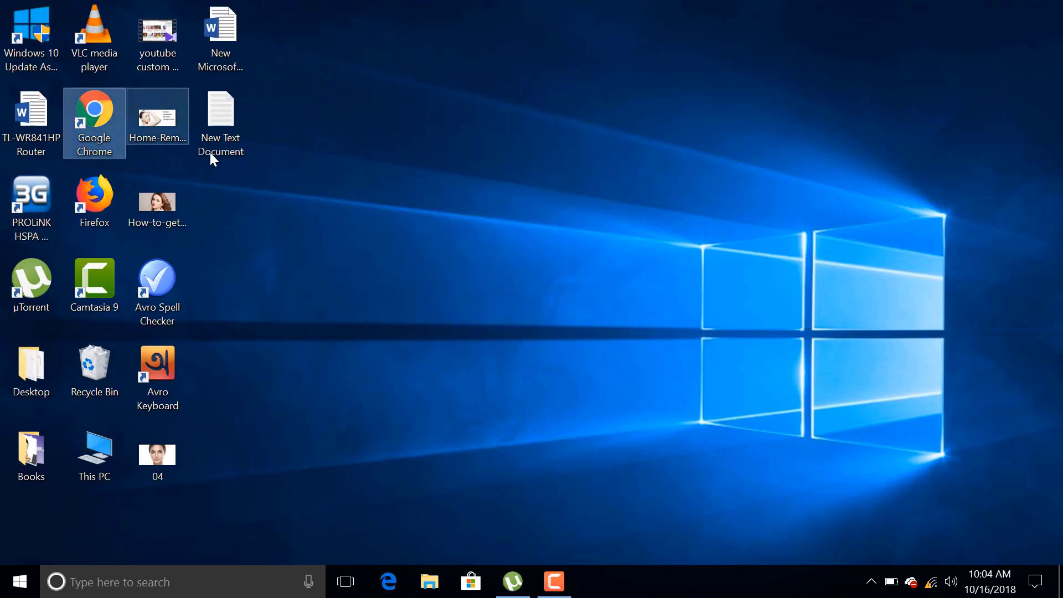
Step: Load the router's address 192.168.0.1 in Chrome
text(1)
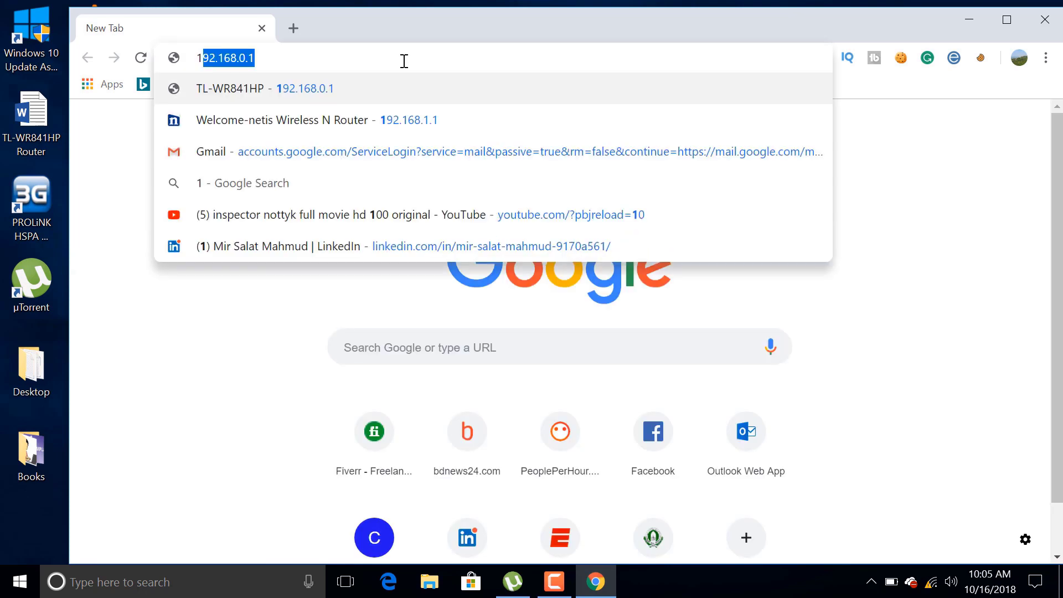
click(404, 60)
mouse_move(197, 58)
mouse_down()
mouse_move(252, 71)
mouse_move(183, 58)
mouse_up()
click(296, 58)
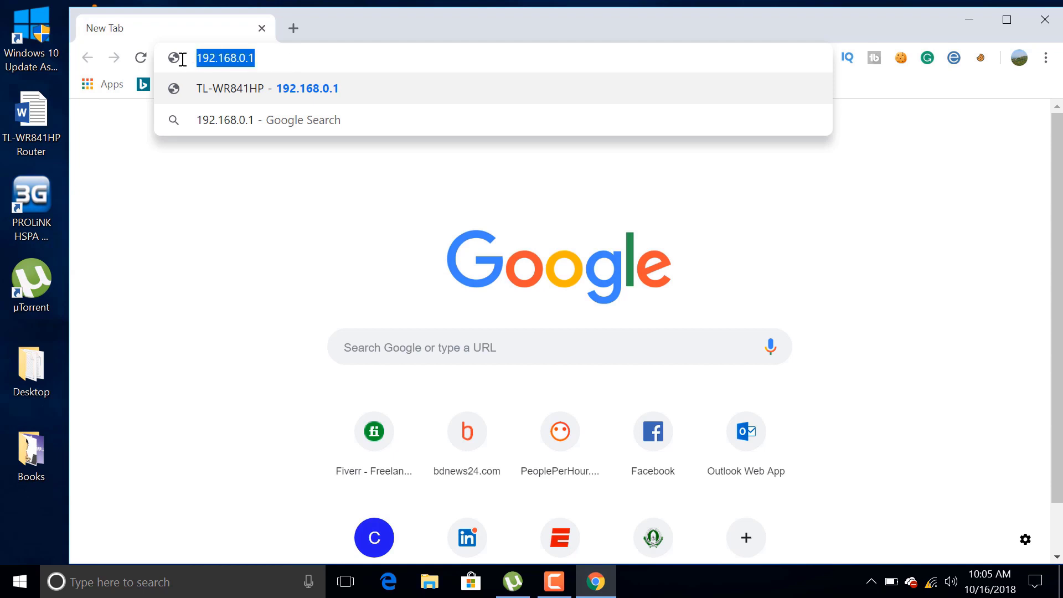
click(273, 58)
key(Return)
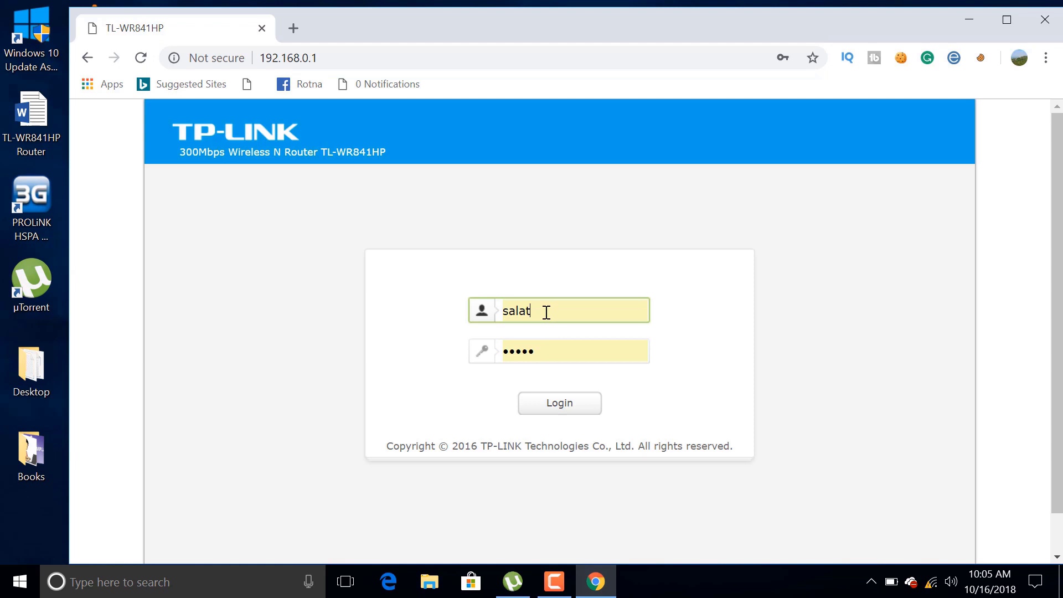
Step: Replace the autofilled username with admin
double_click(546, 313)
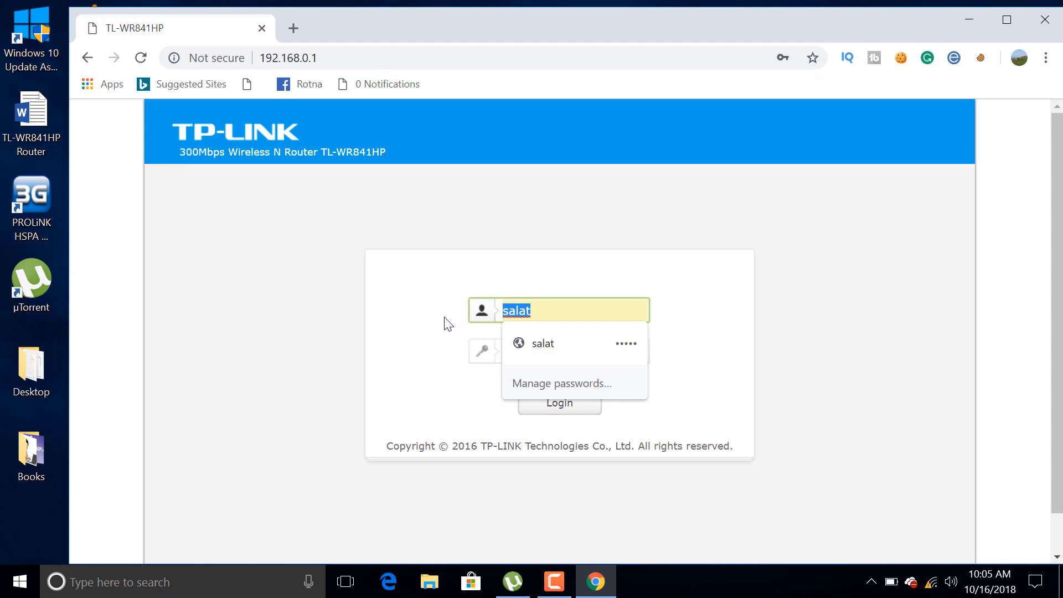
key(BackSpace)
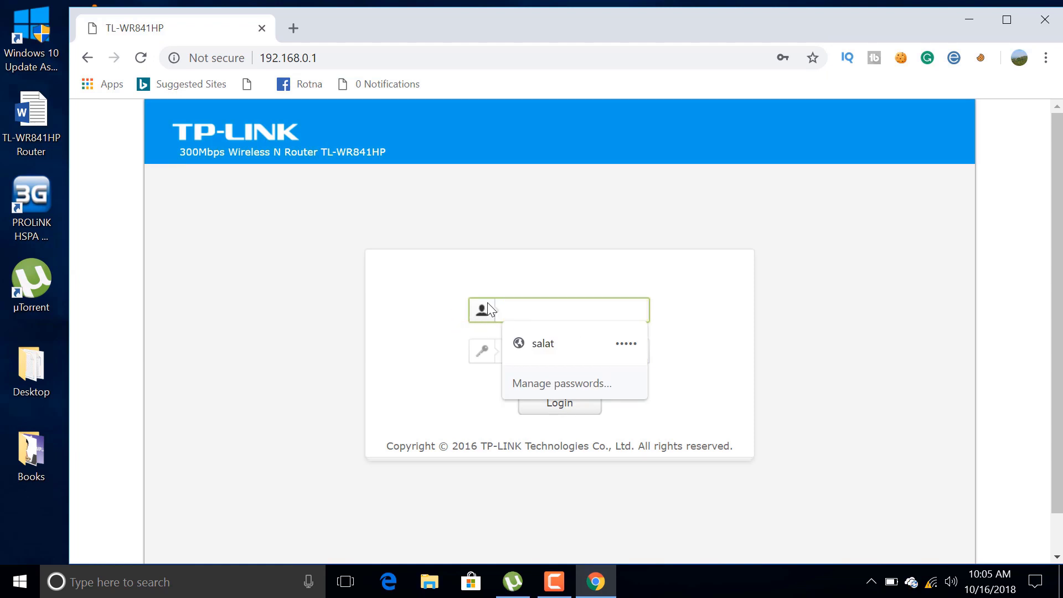
text(admin)
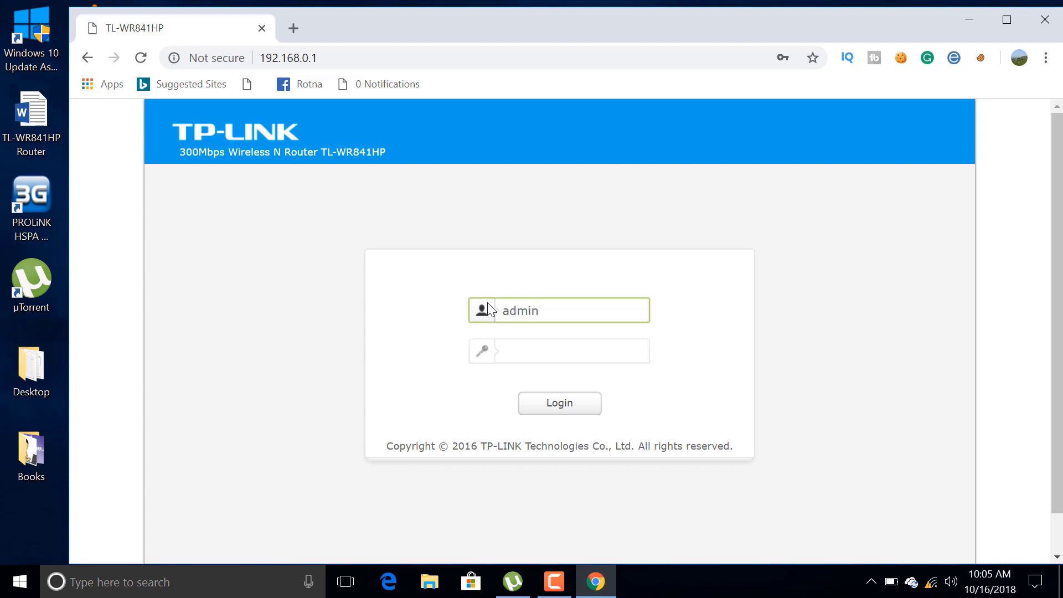
click(513, 353)
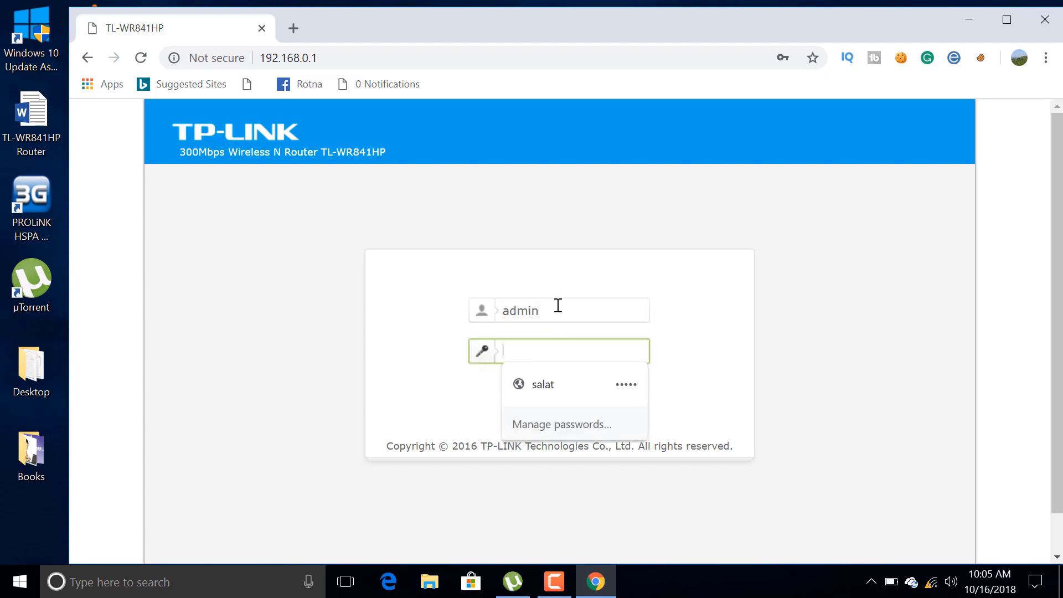
Step: Paste the copied username into the password field and log in to the router
drag(557, 308, 500, 309)
right_click(519, 314)
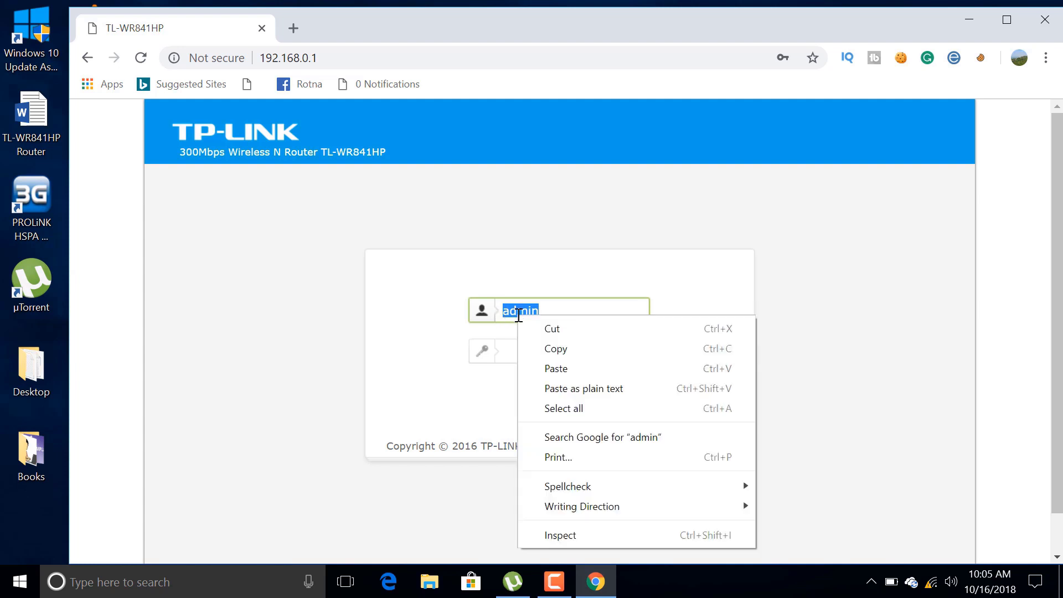
click(555, 348)
click(529, 353)
right_click(530, 352)
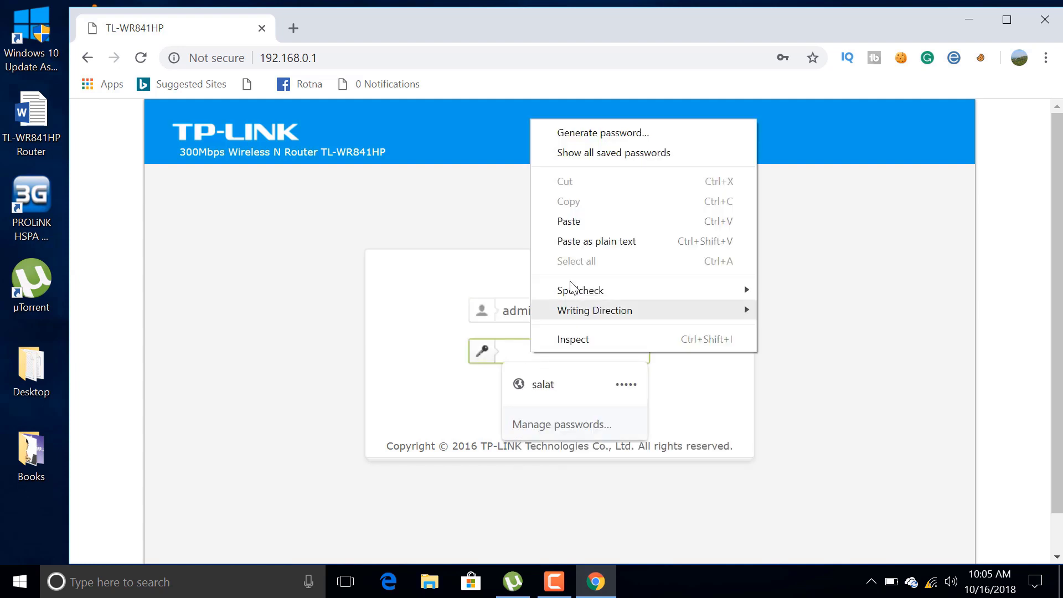
click(569, 221)
click(563, 414)
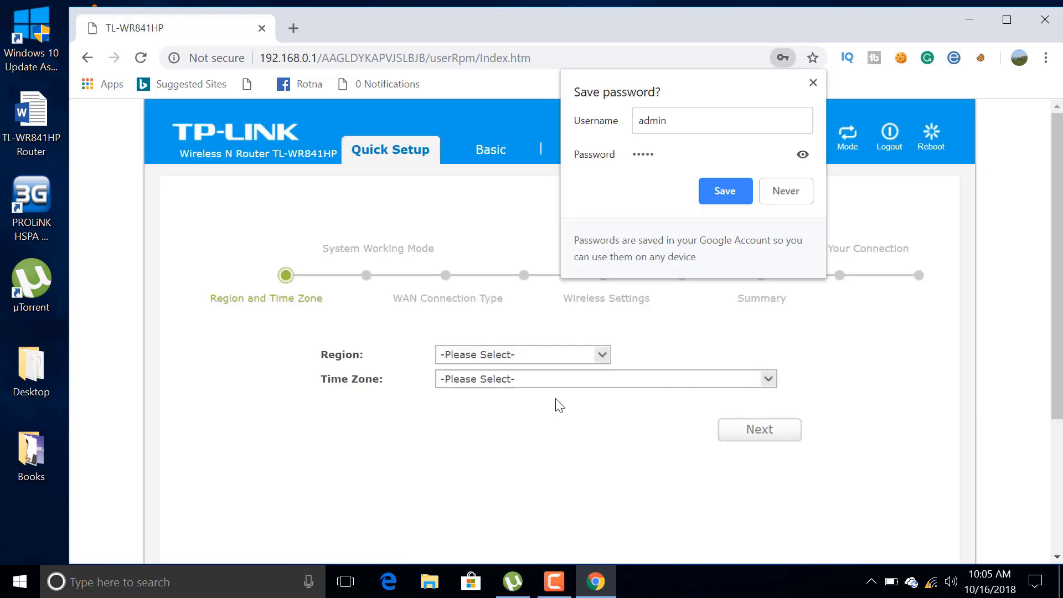
Step: Decline saving the password, set region India and time zone (GMT-07:00) Mountain Time
click(779, 193)
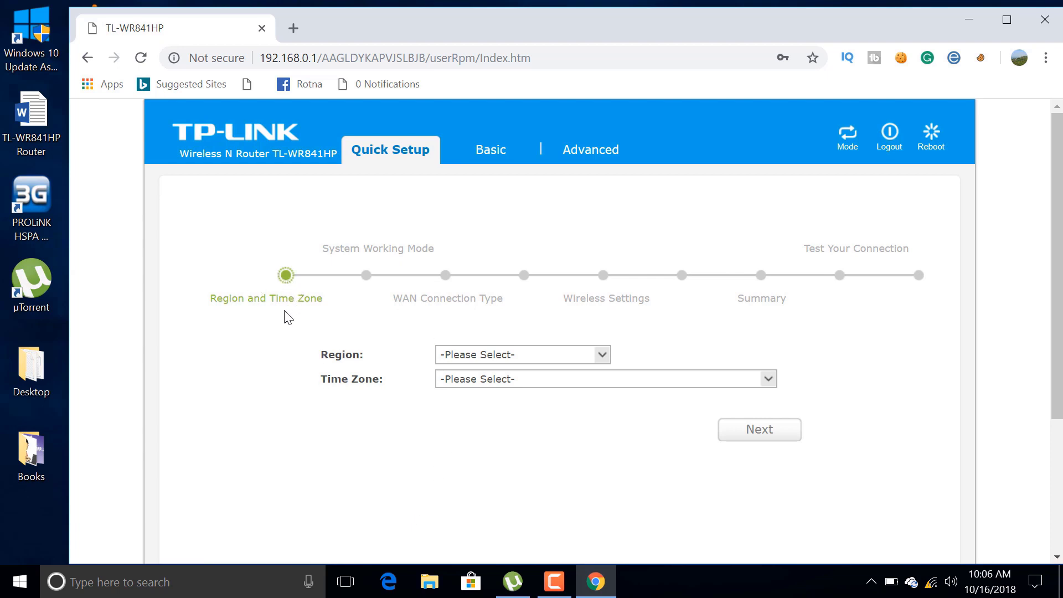
click(521, 353)
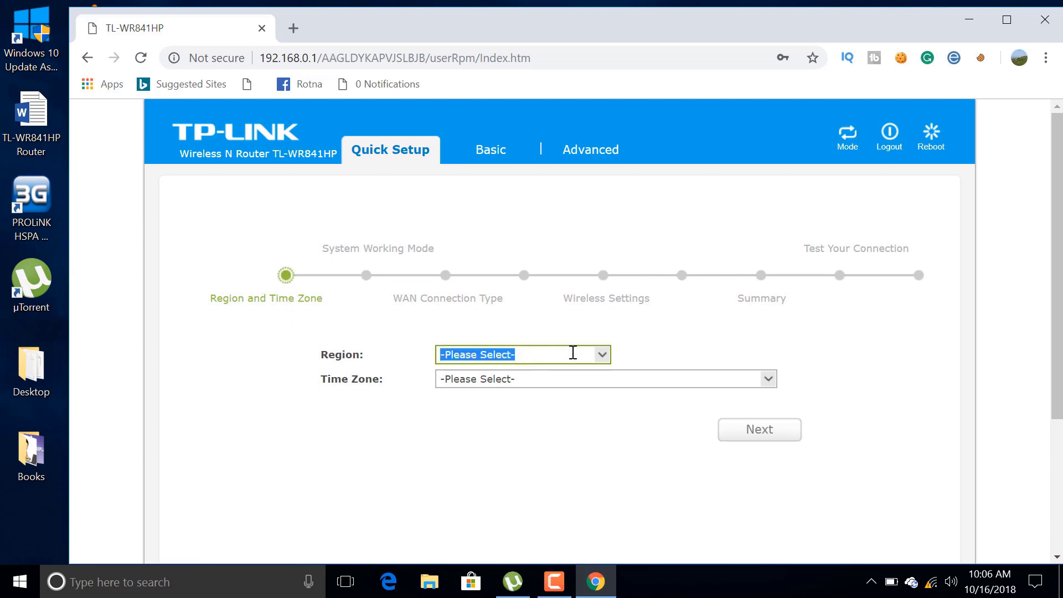
click(601, 354)
click(495, 490)
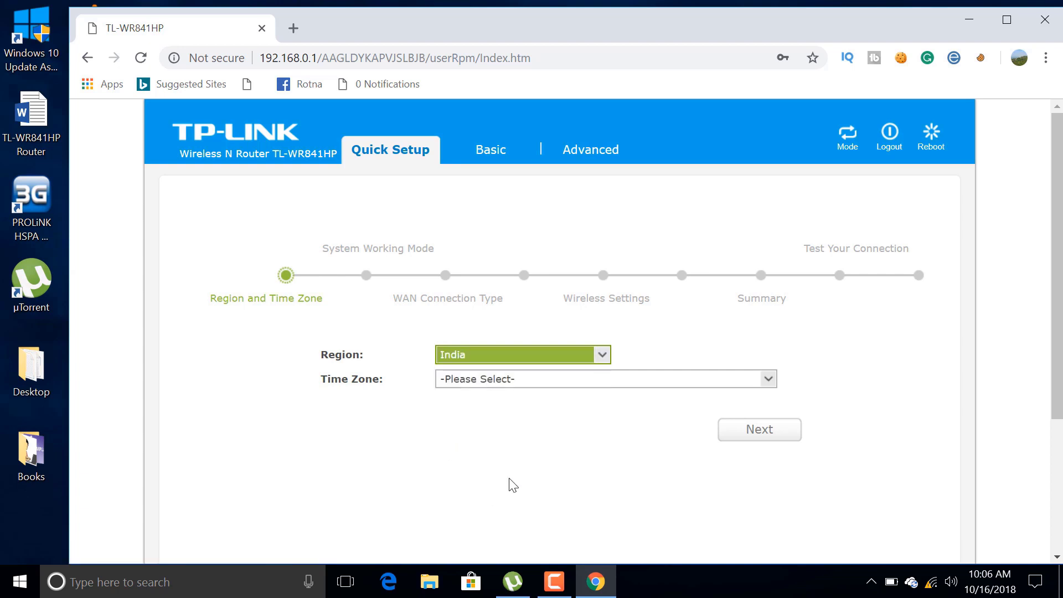
click(559, 384)
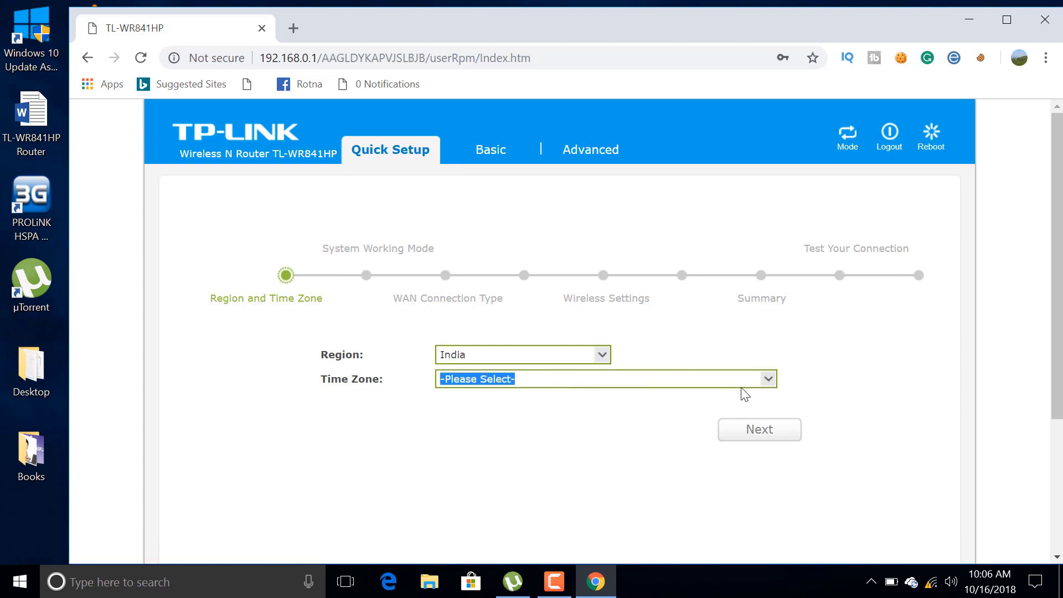
click(767, 379)
click(548, 529)
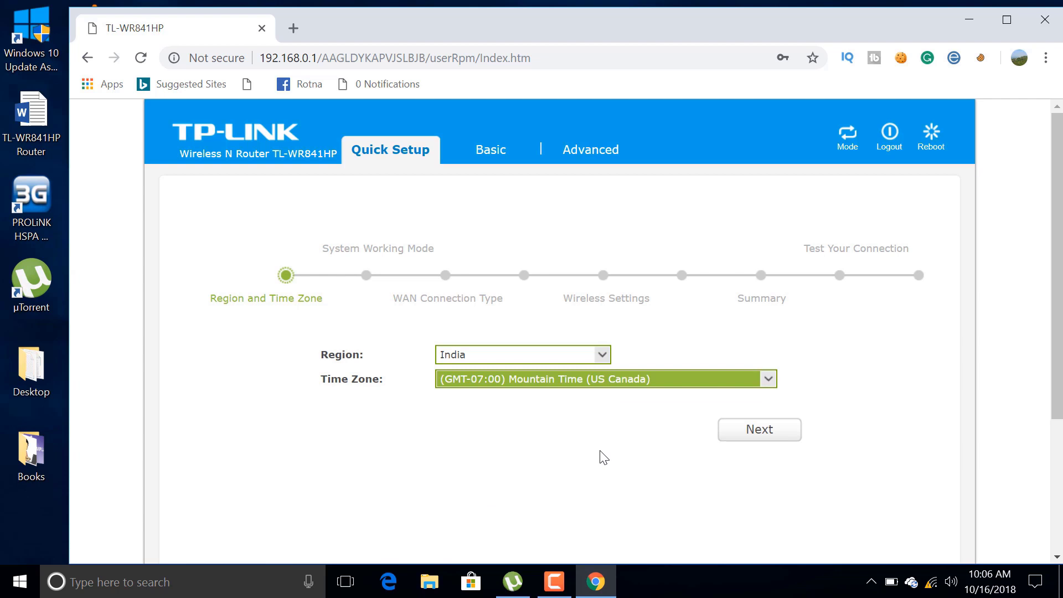
click(749, 437)
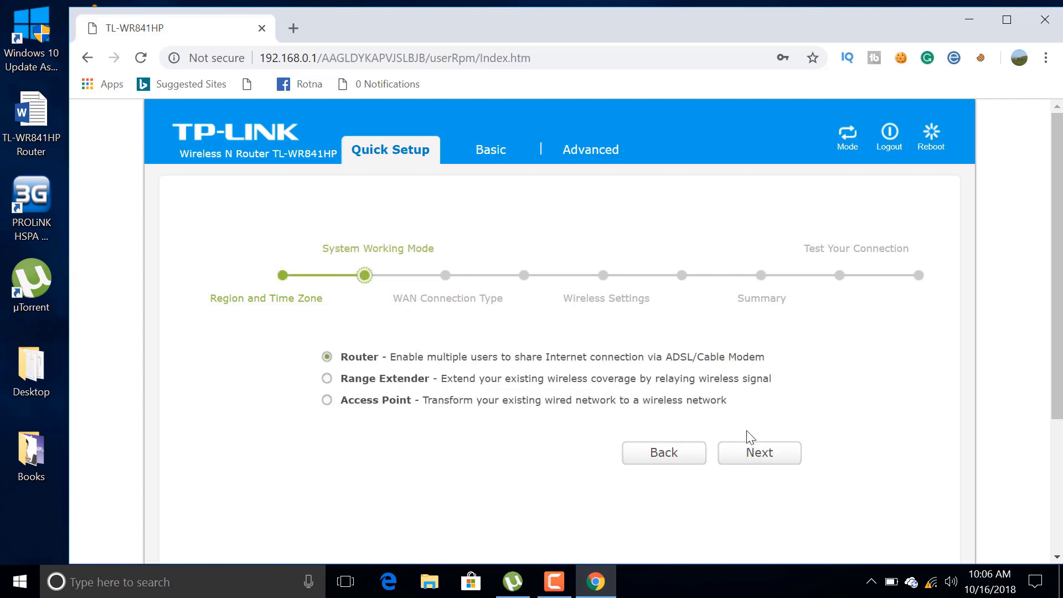
Step: Keep Router as the system working mode after trying the other modes
click(326, 379)
click(328, 399)
click(327, 381)
click(328, 359)
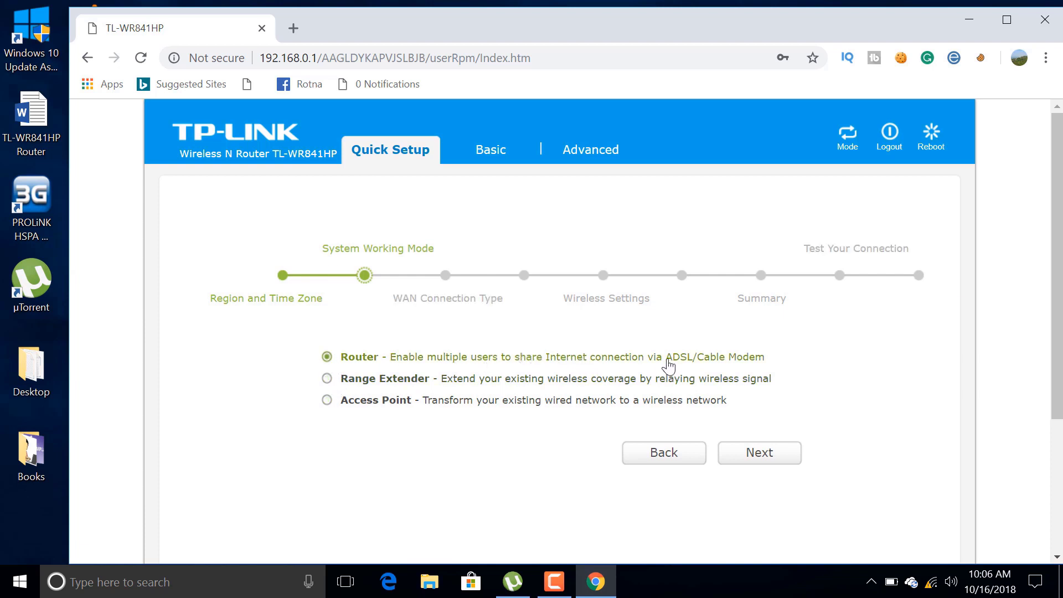
click(752, 457)
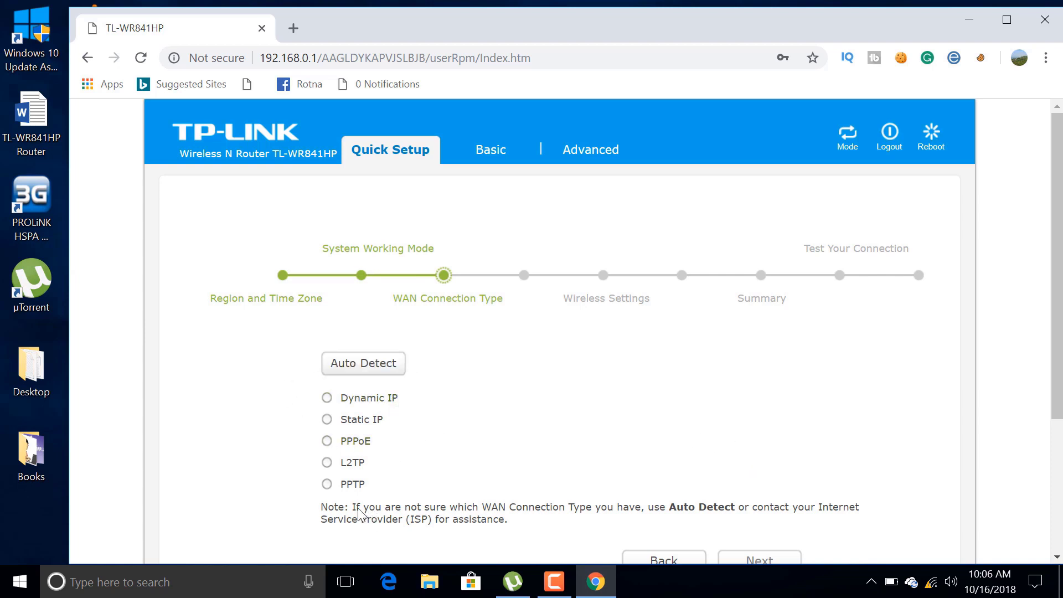
Step: Select PPPoE as the WAN connection type after trying the other types
click(326, 398)
click(327, 419)
click(328, 443)
click(327, 462)
click(327, 483)
click(327, 441)
Step: Run Auto Detect to confirm the ISP connection type is PPPoE
click(368, 372)
drag(412, 363, 456, 361)
click(468, 367)
scroll(553, 507, down, 1)
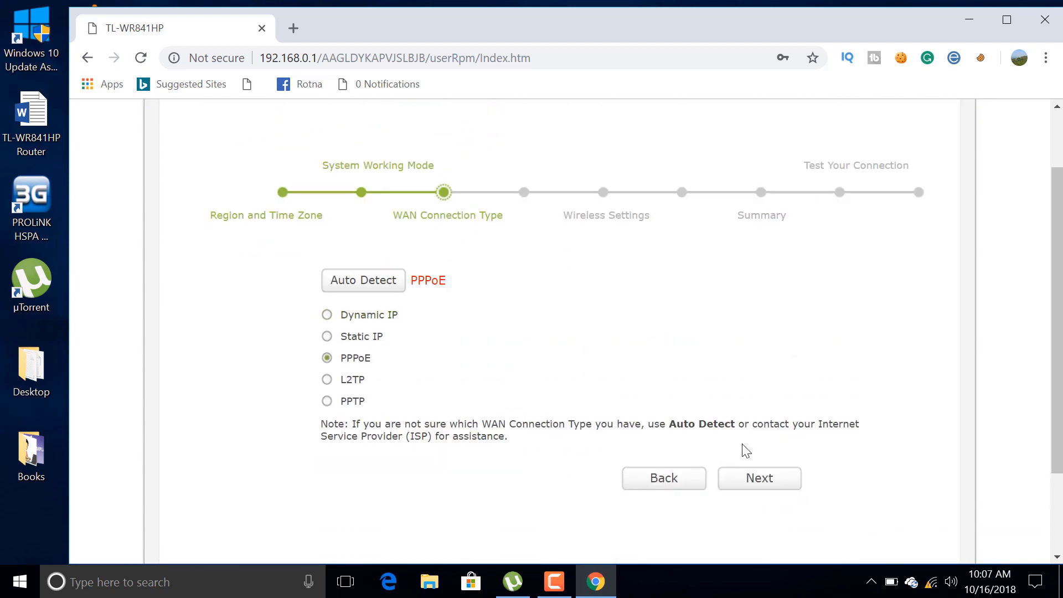
Step: Enter the ISP's PPPoE username and password with Dynamic IP as the secondary connection
click(759, 478)
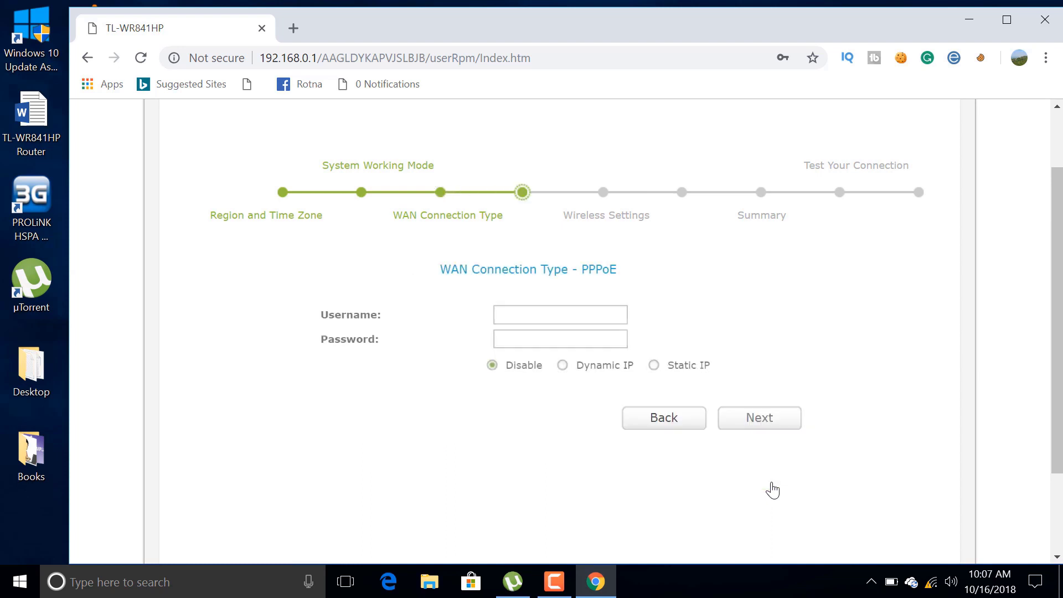
click(551, 316)
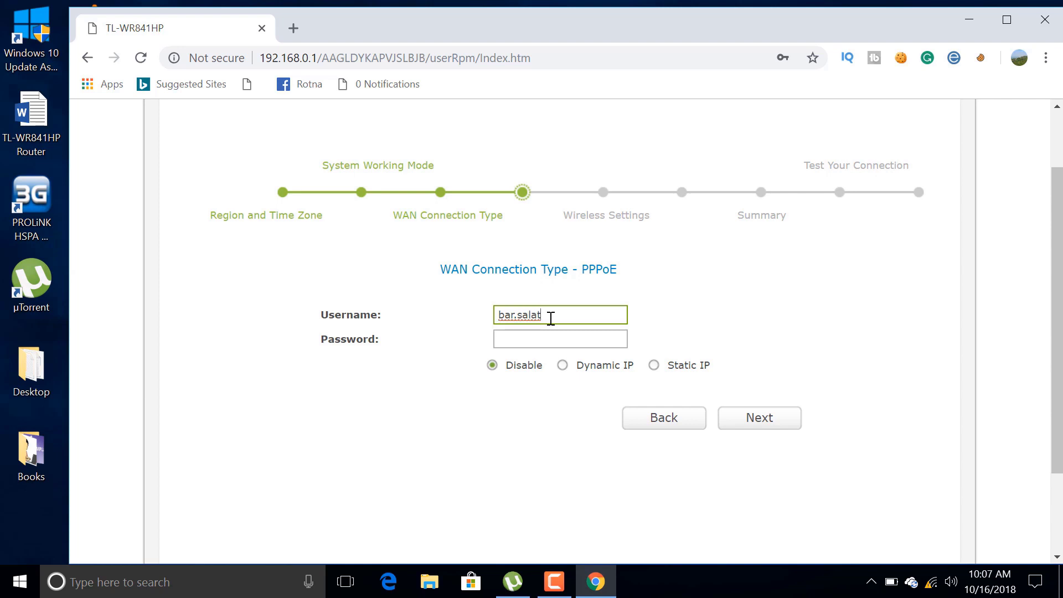
click(535, 339)
text(•)
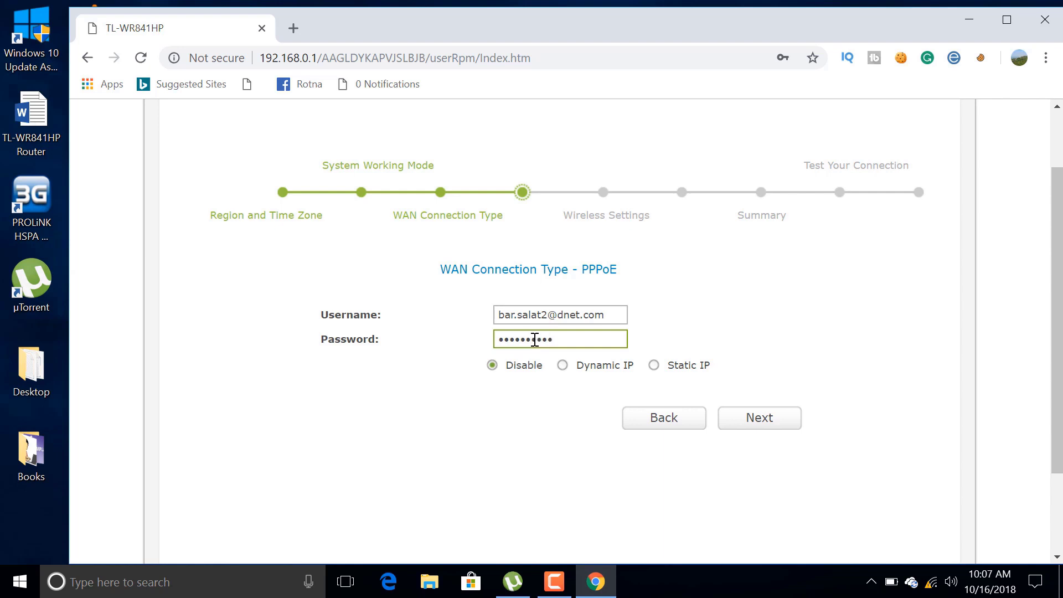
click(563, 366)
click(754, 420)
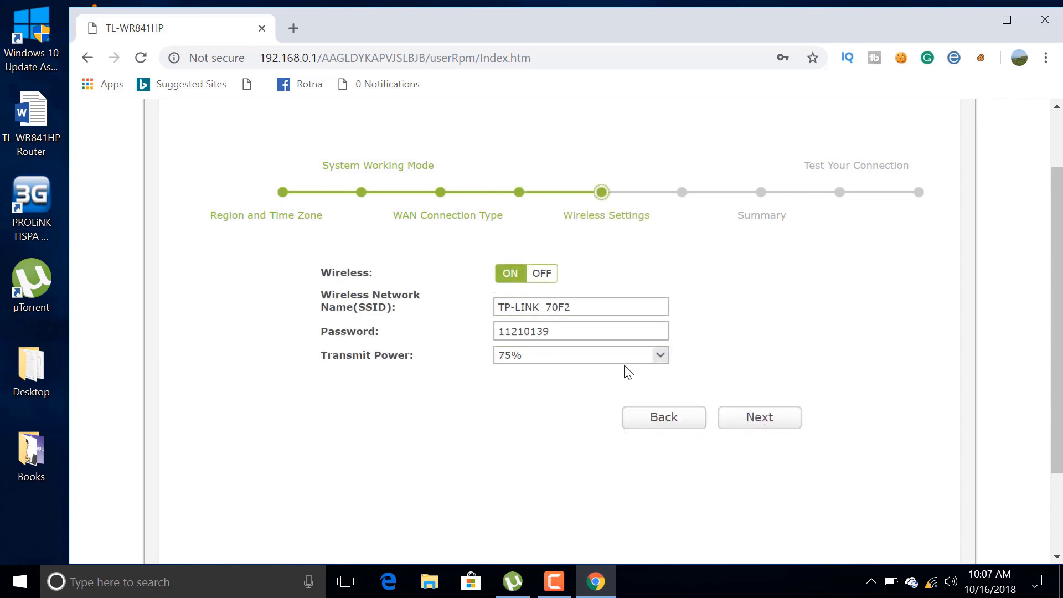
Step: Set wireless transmit power to 100%, keeping wireless switched on
click(636, 356)
click(660, 355)
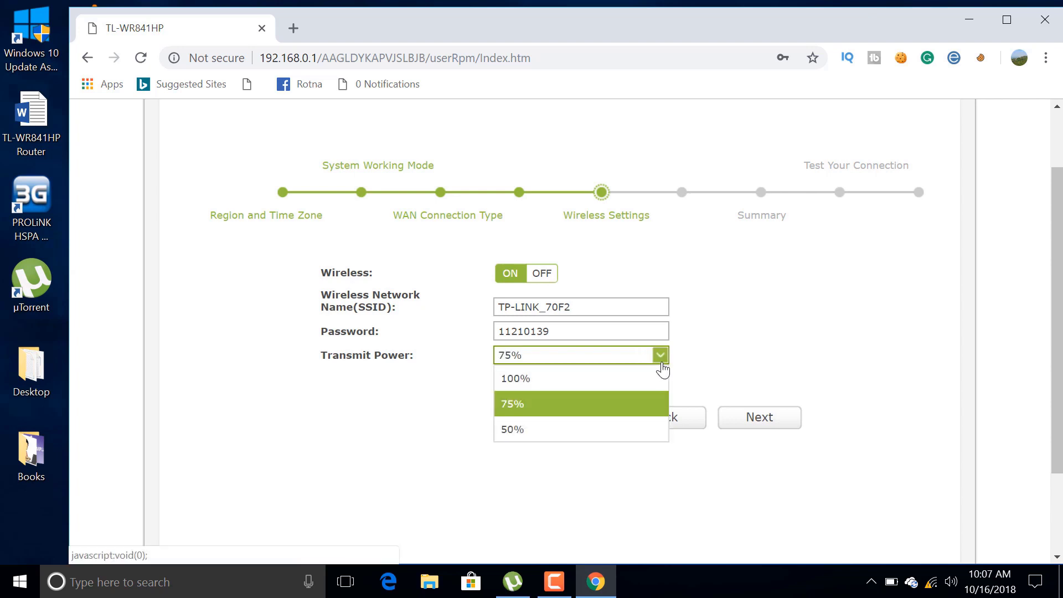
click(569, 384)
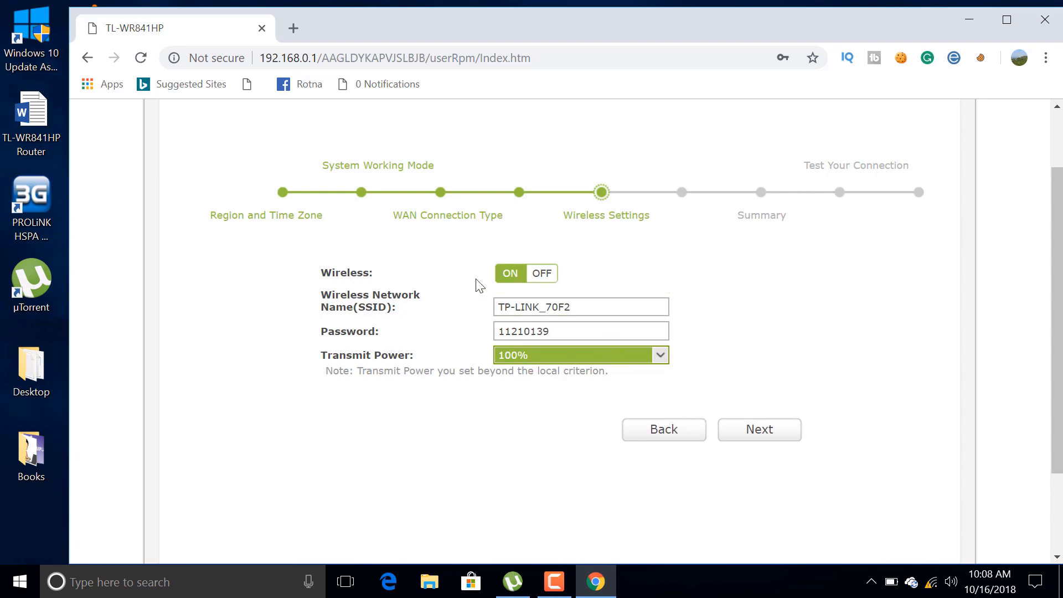
click(535, 281)
click(513, 280)
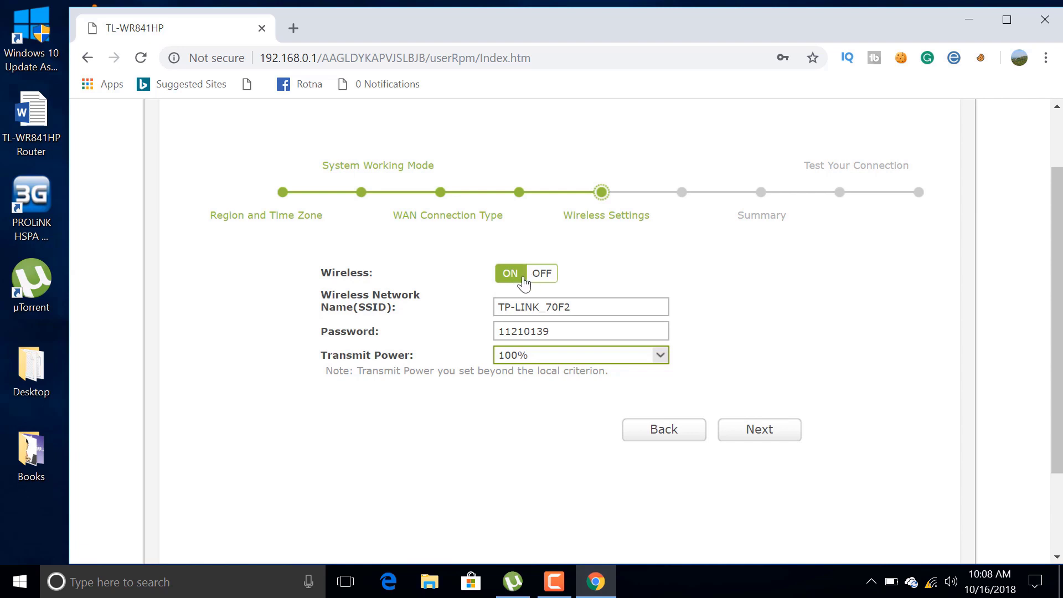
click(755, 432)
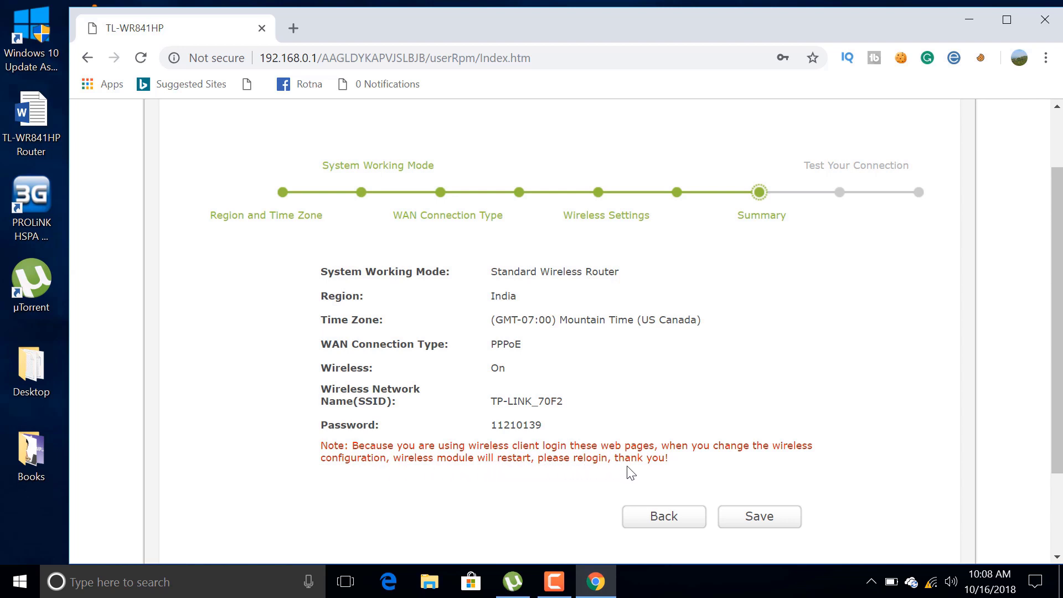
Step: Save the Quick Setup settings and open a new Chrome tab
click(738, 525)
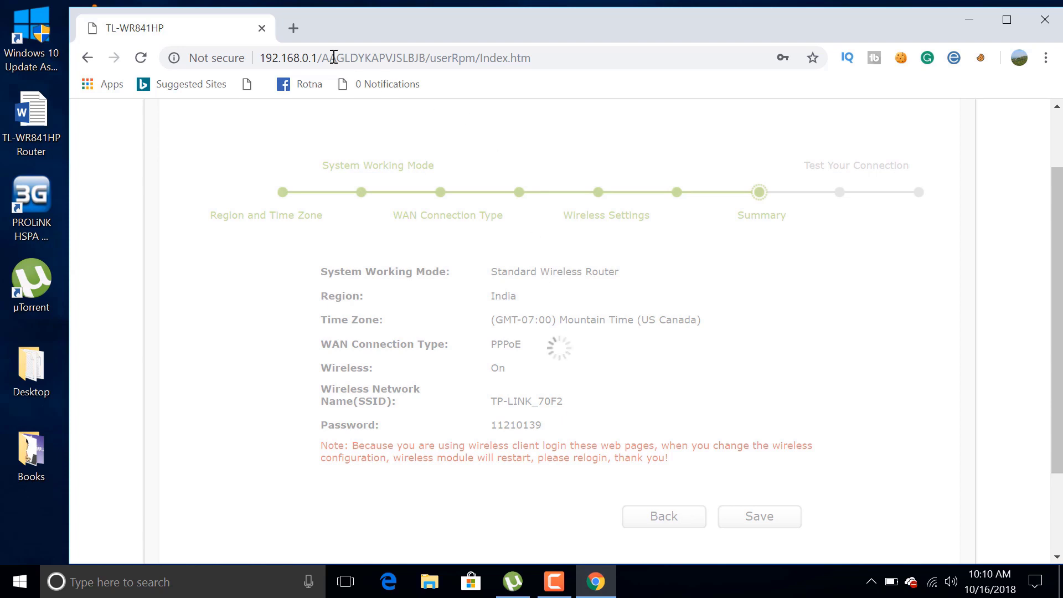
click(294, 28)
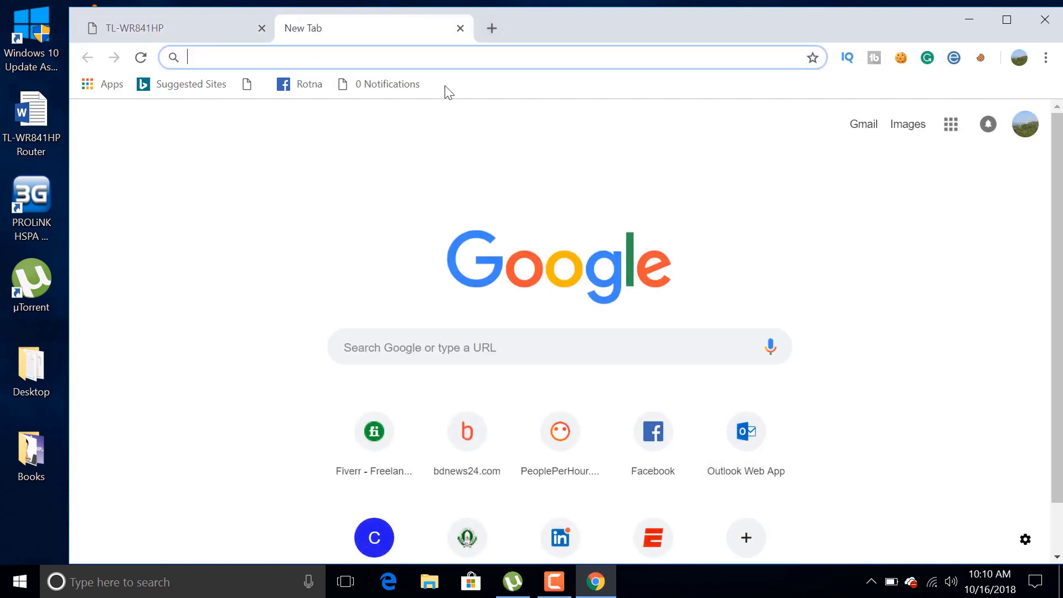
Step: Load youtube.com and scroll through the recommended videos
text(youtube.com)
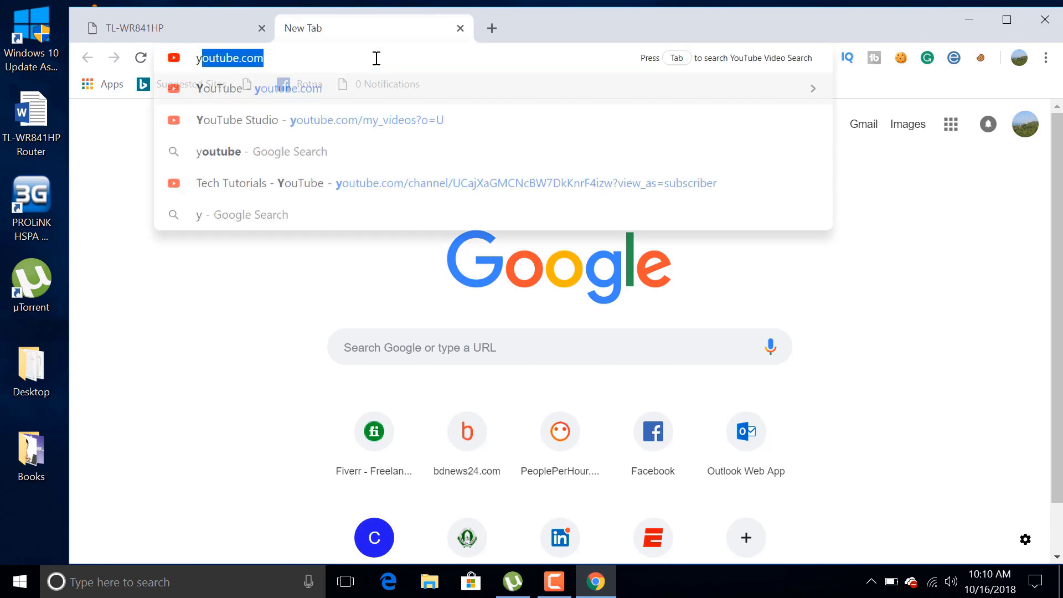
key(Return)
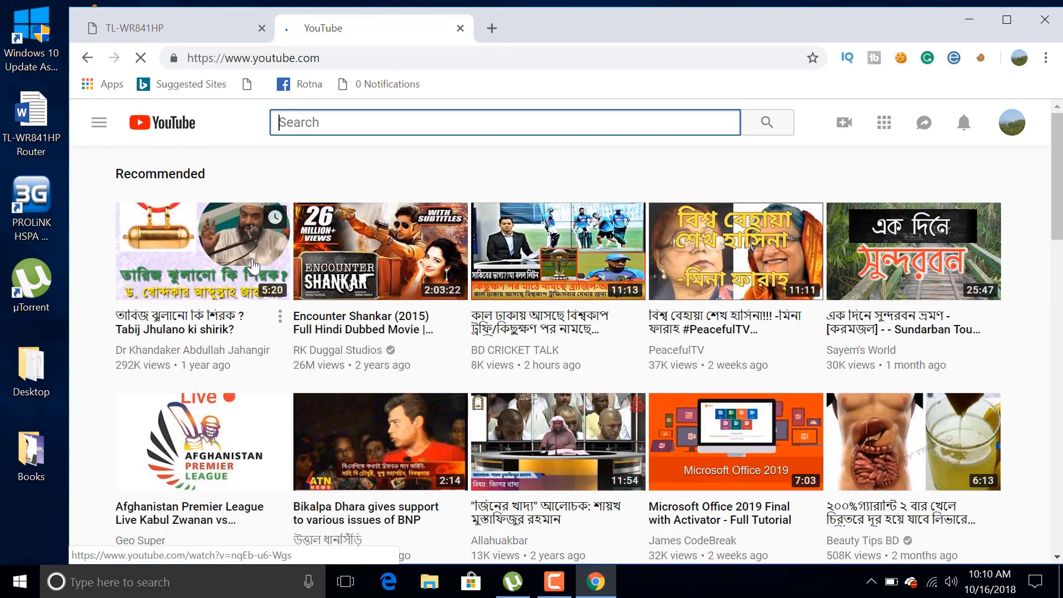
scroll(622, 399, down, 10)
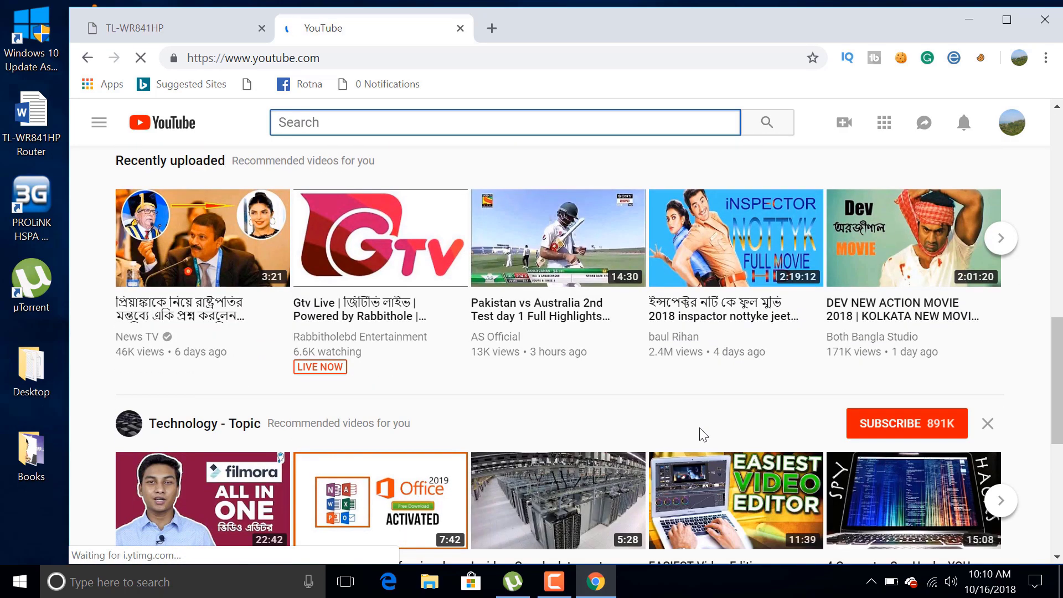
Step: Reload the TL-WR841HP tab to show the Network Map with Internet connected
click(210, 36)
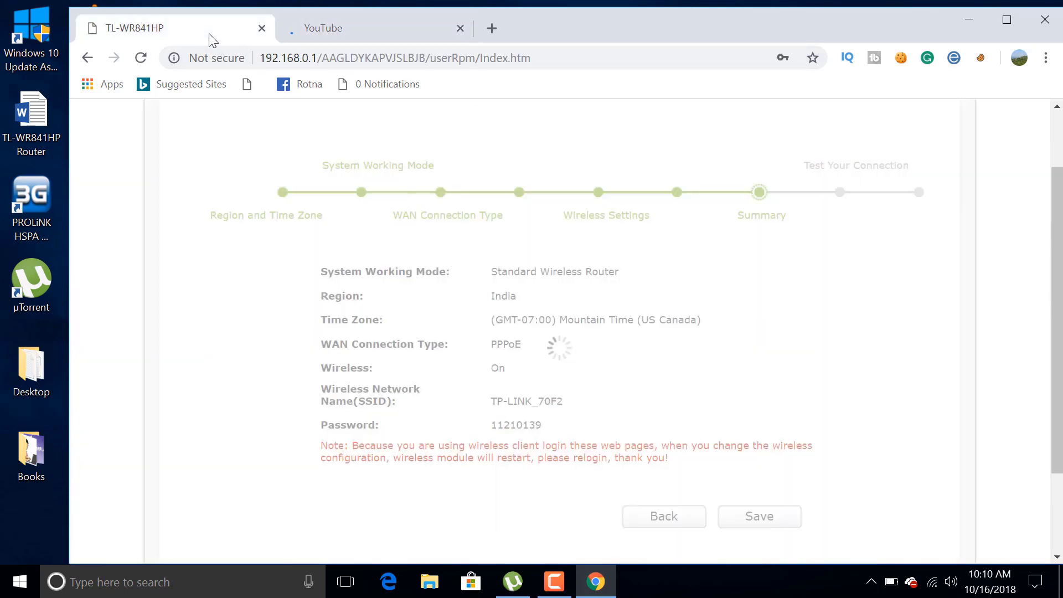
scroll(703, 517, up, 2)
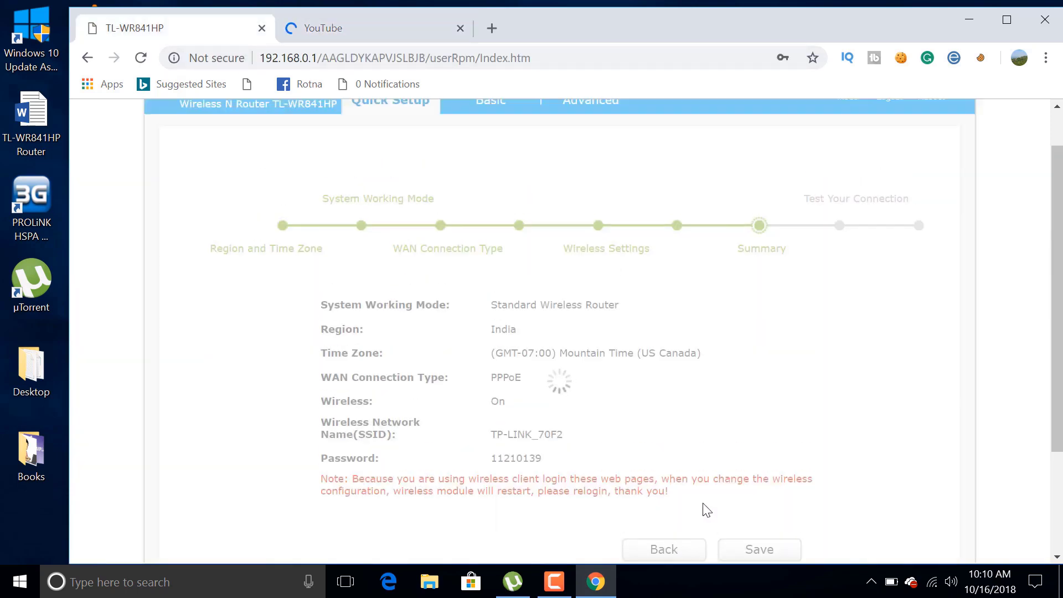
click(388, 59)
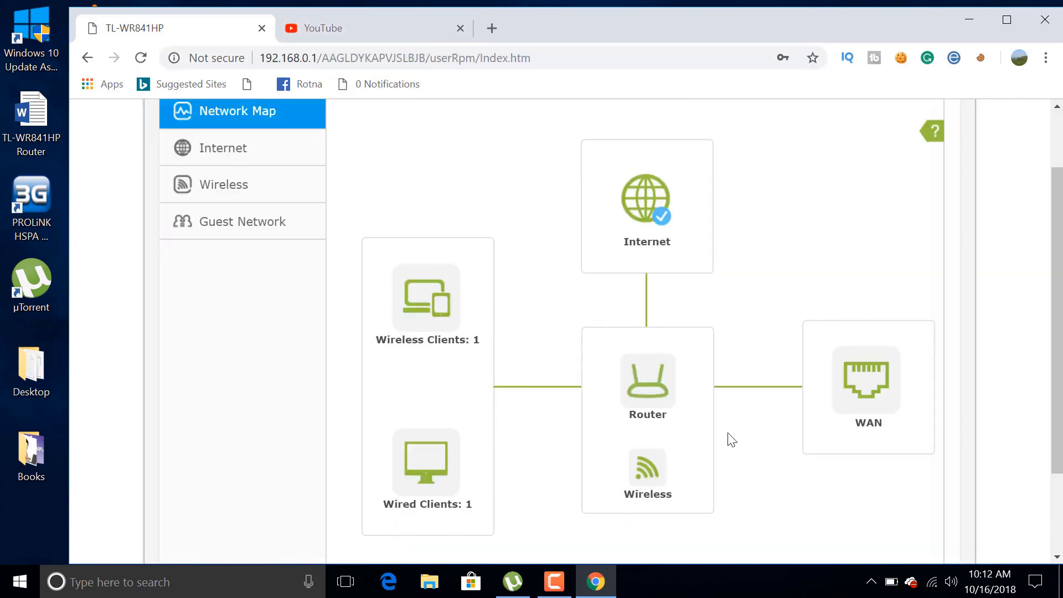
scroll(433, 430, up, 2)
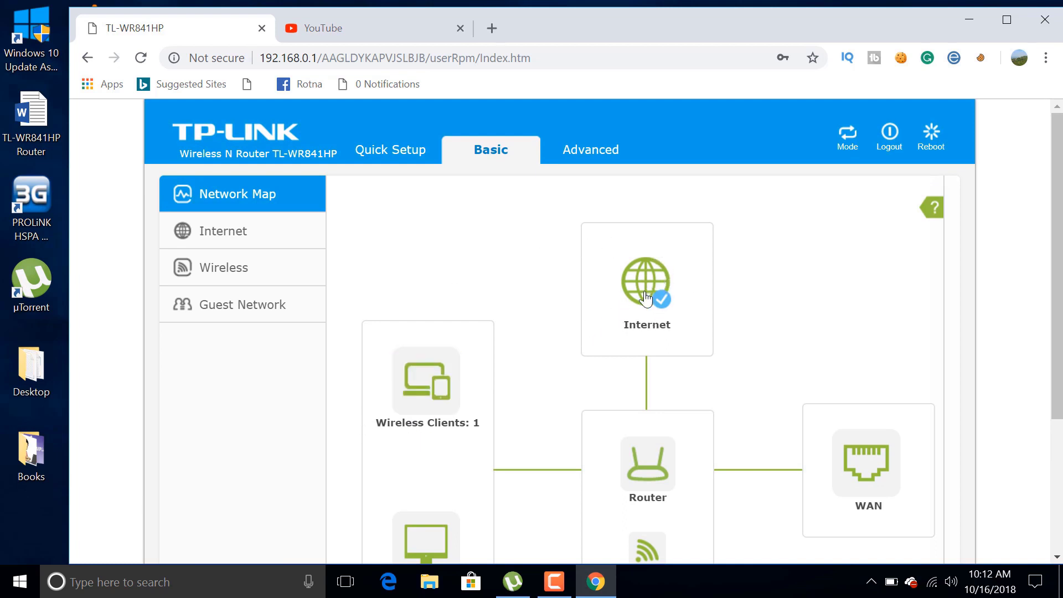
scroll(645, 443, down, 2)
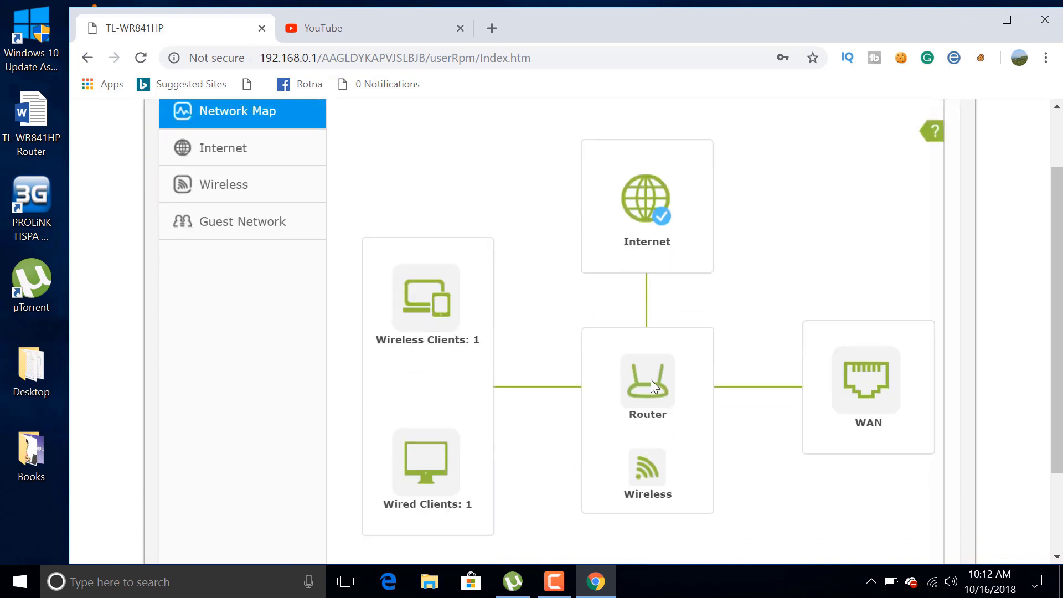